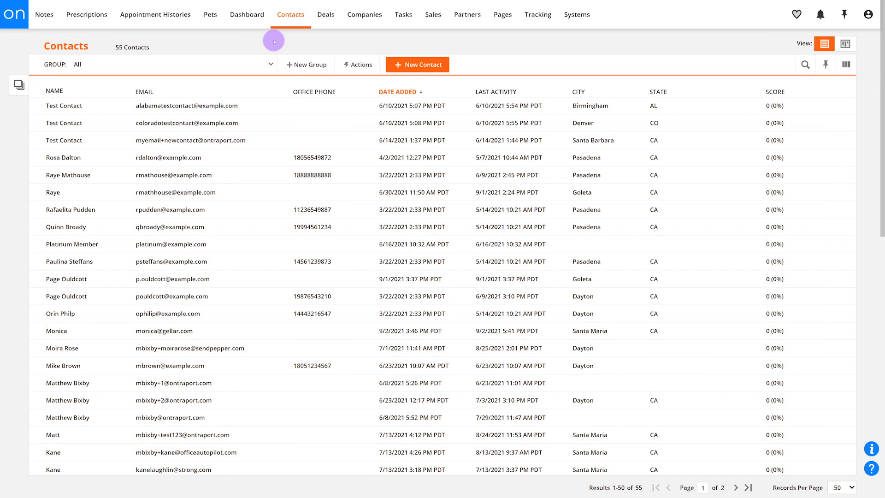
- Show the contacts in card view and save its settings with Sales Stage as columns and mini cards
left_click(850, 45)
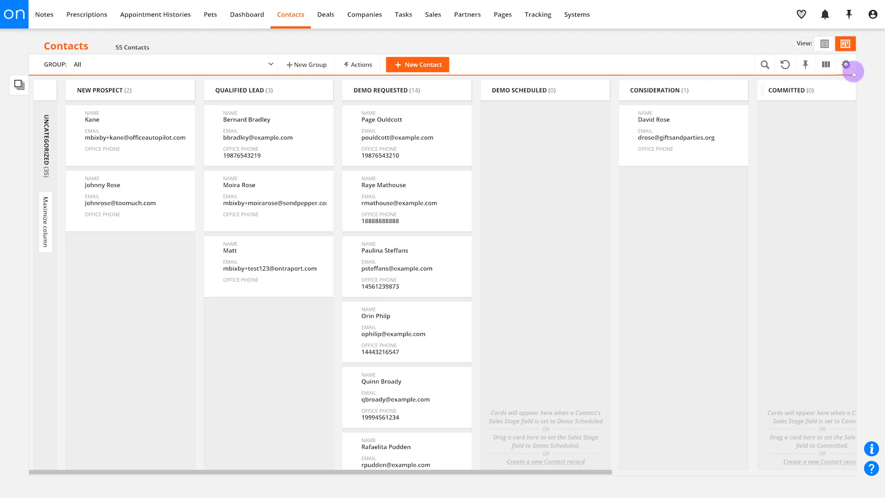
left_click(846, 65)
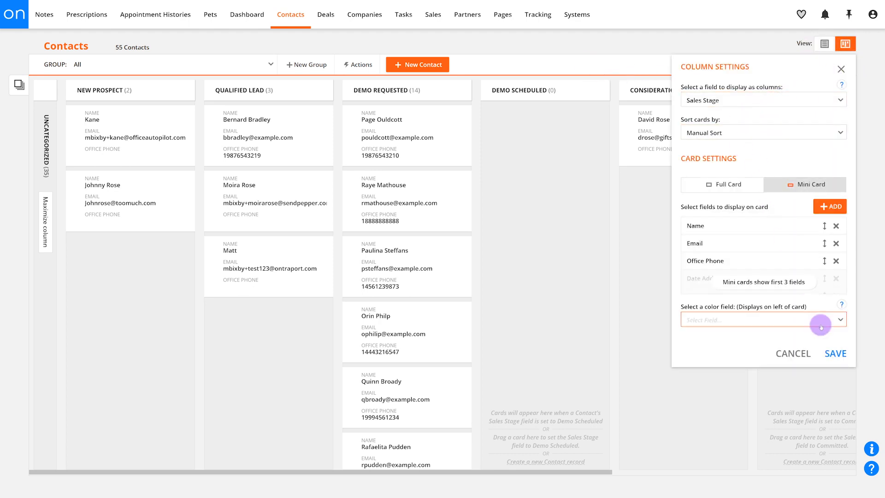
left_click(834, 353)
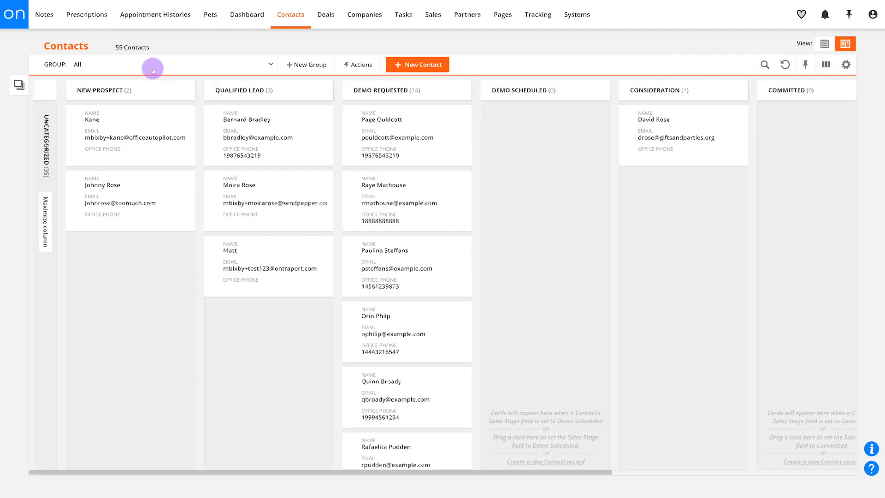
- Filter the contacts by the Demo Requested group, inspect its conditions, and return to the contact cards
left_click(153, 69)
type("demo")
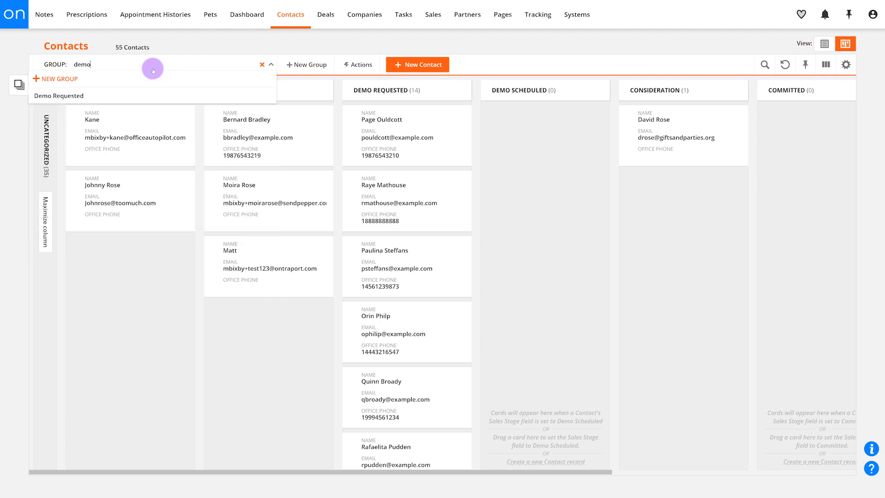
left_click(153, 96)
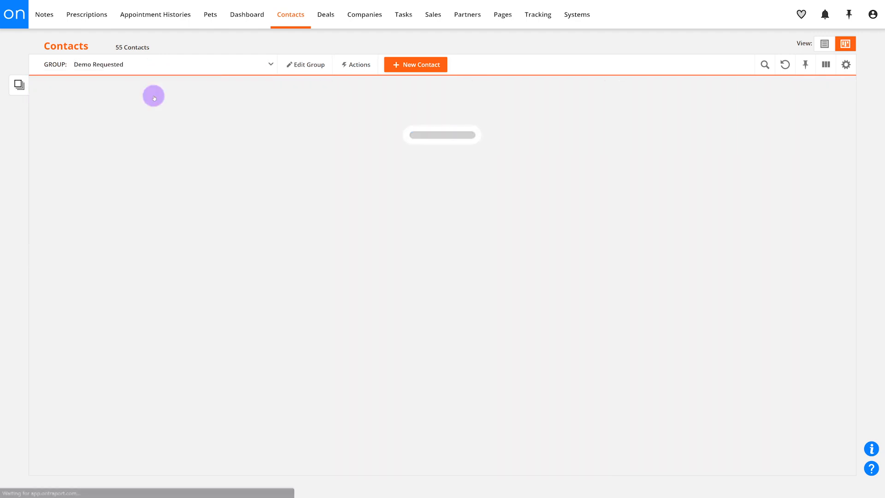
left_click(307, 66)
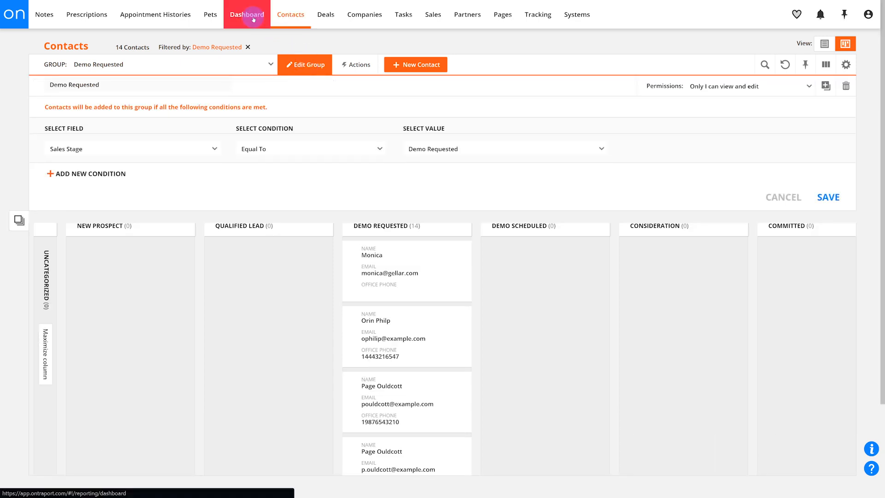
left_click(253, 19)
left_click(302, 20)
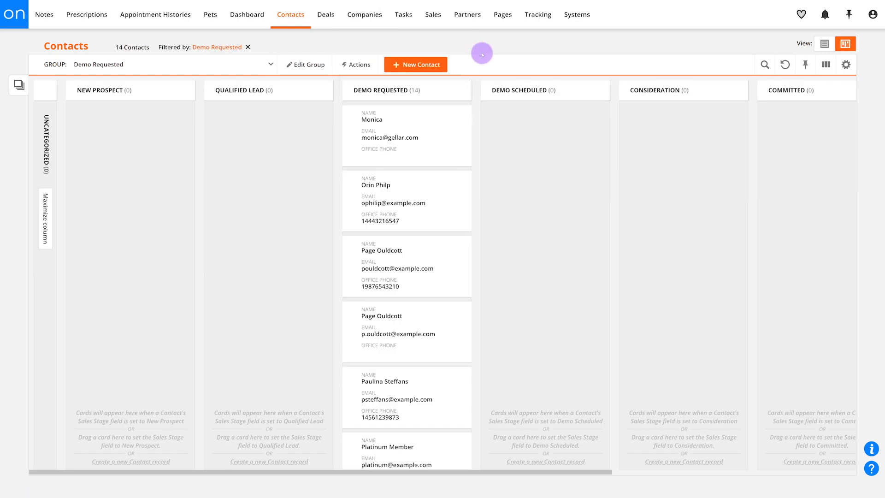
- Show the contacts as a list and filter them by the Today's Leads group
left_click(825, 44)
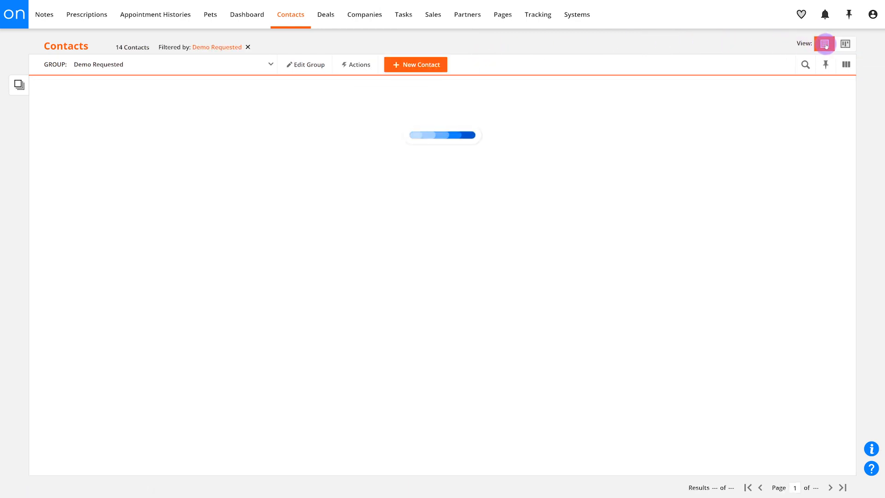
left_click(231, 62)
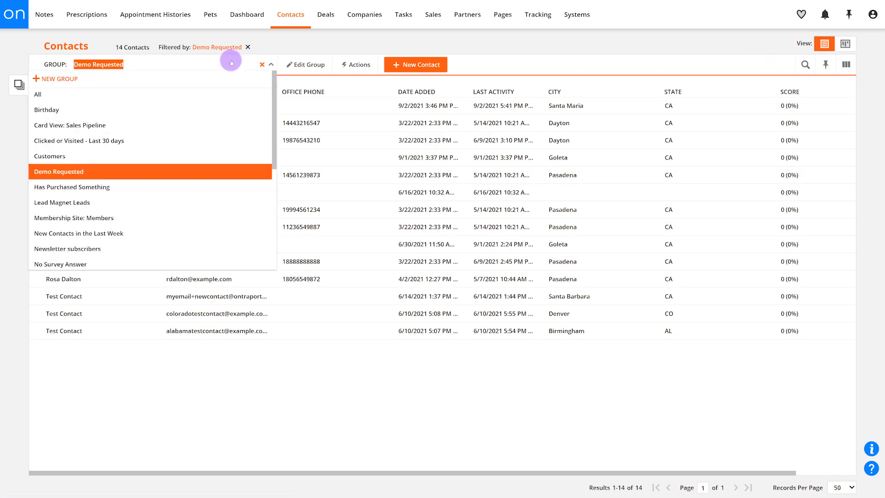
type("tod")
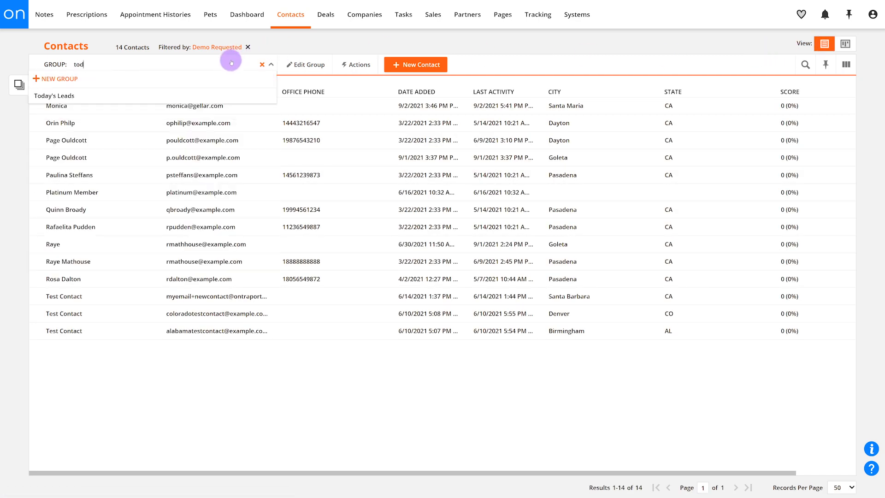
left_click(208, 94)
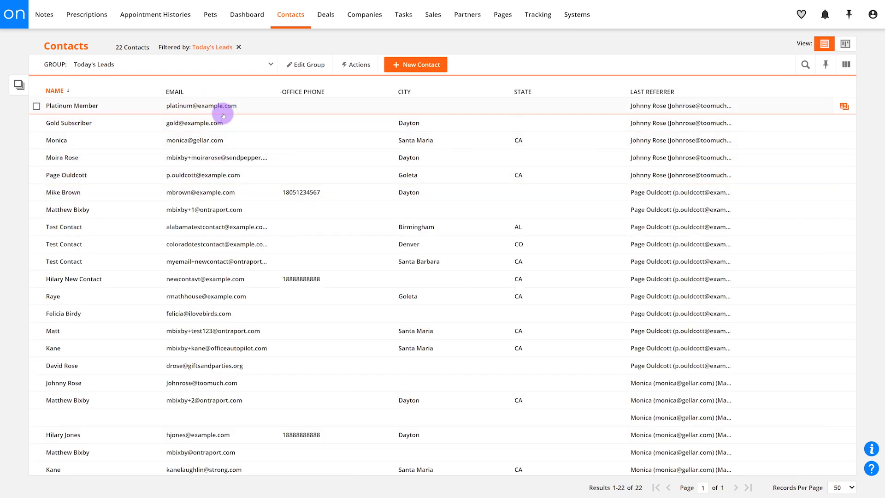
- Filter the contacts by the Demo Requested group and display them in card view
left_click(211, 68)
type("demo")
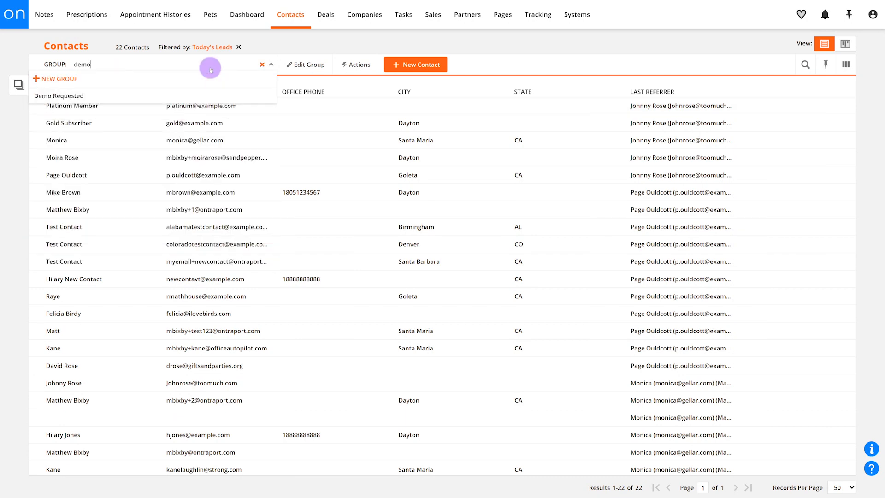
left_click(199, 95)
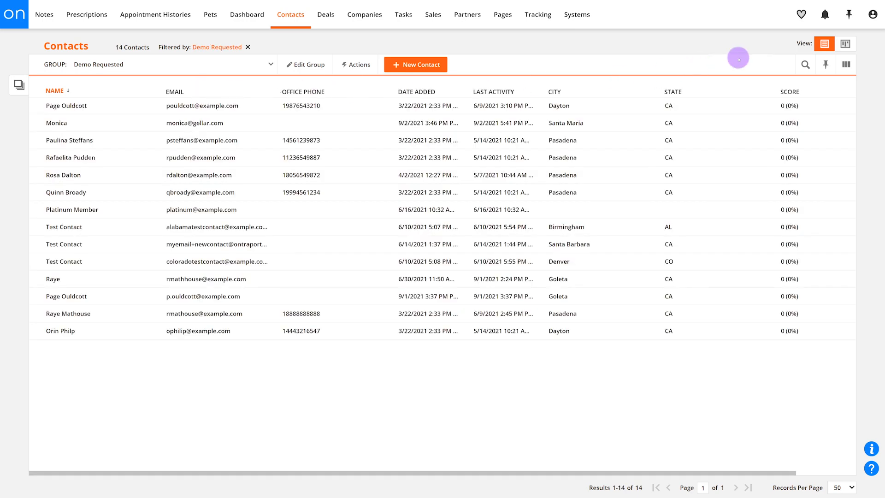
left_click(840, 44)
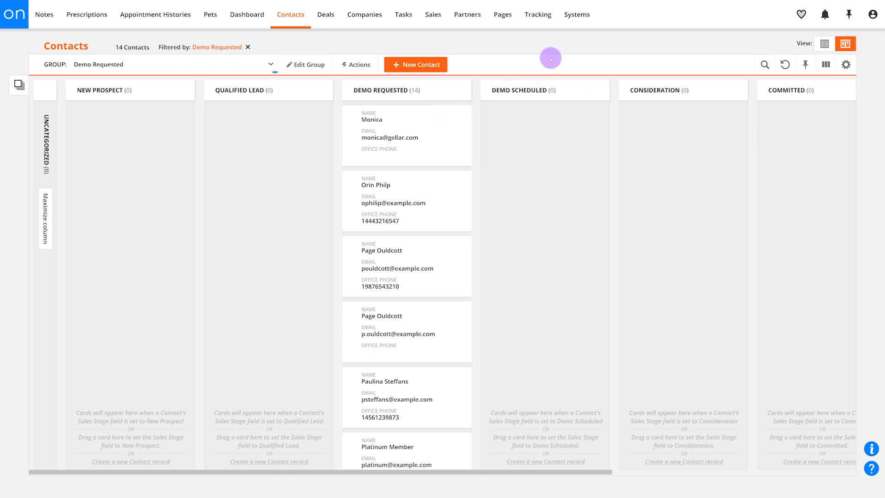
- Return the contacts to list view and change the group filter to All
left_click(223, 61)
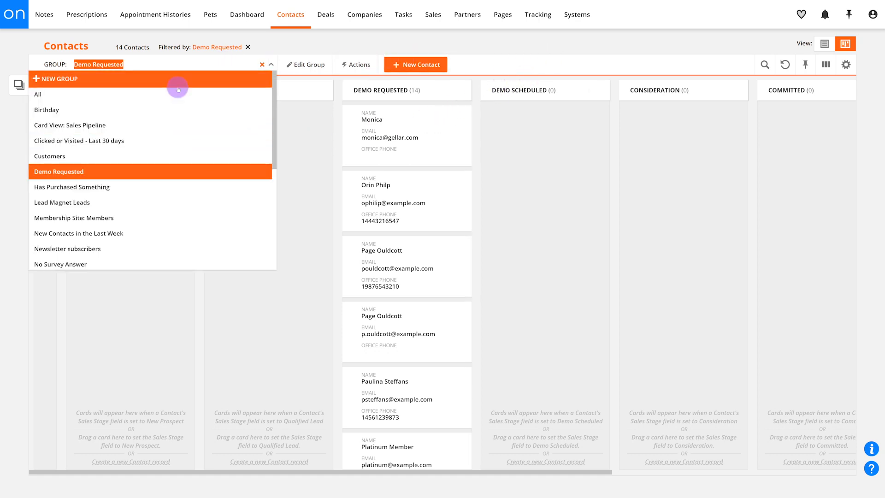
left_click(825, 43)
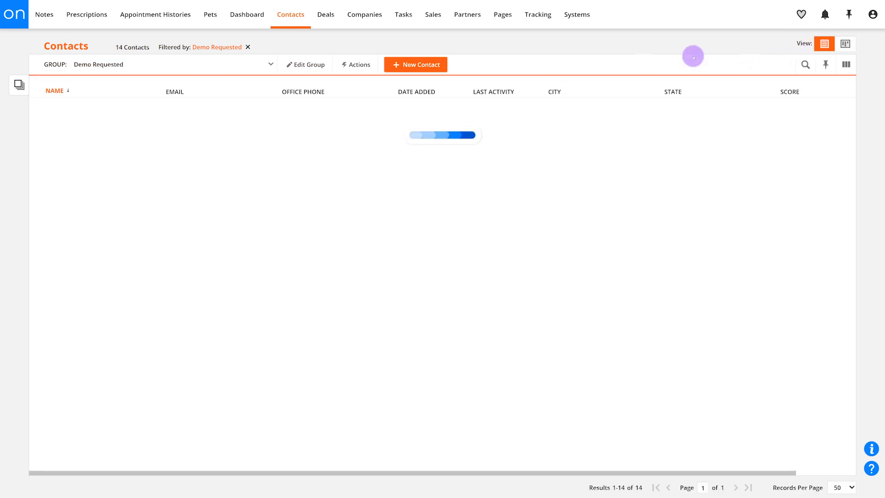
left_click(157, 64)
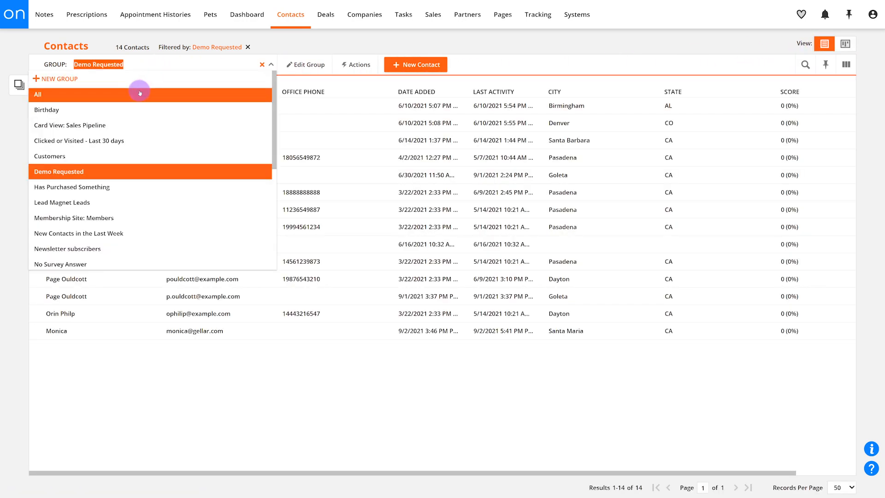
left_click(139, 93)
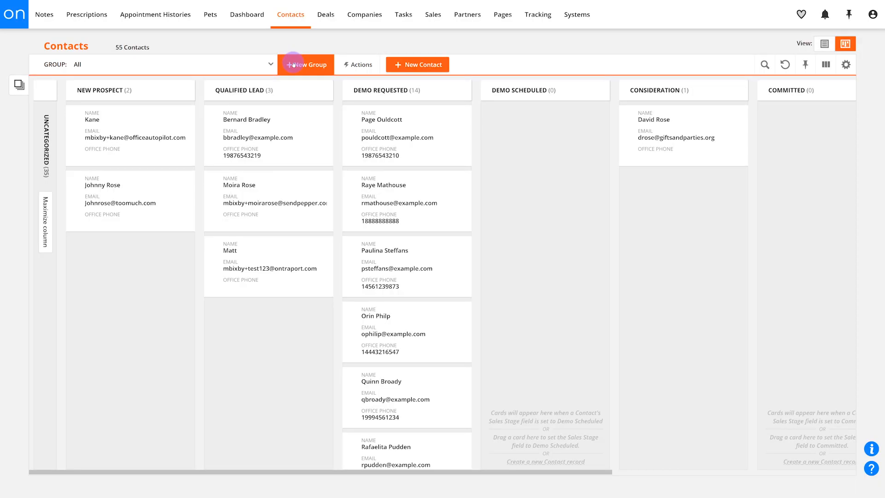
- Start a new contact group named "Cool People" and try to save it without conditions
left_click(304, 64)
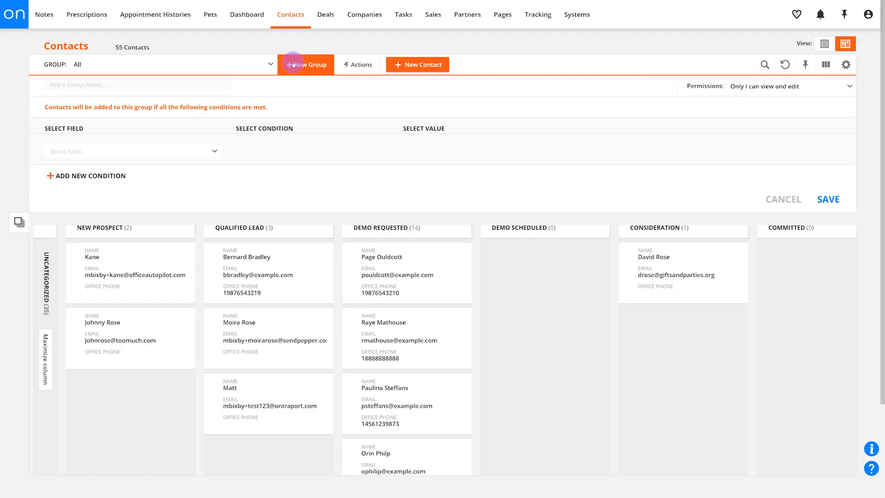
left_click(199, 84)
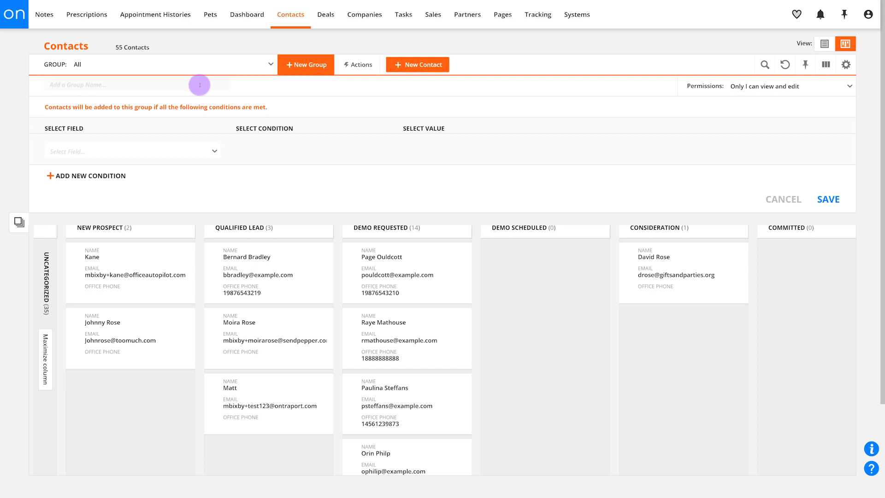
type("Cool People")
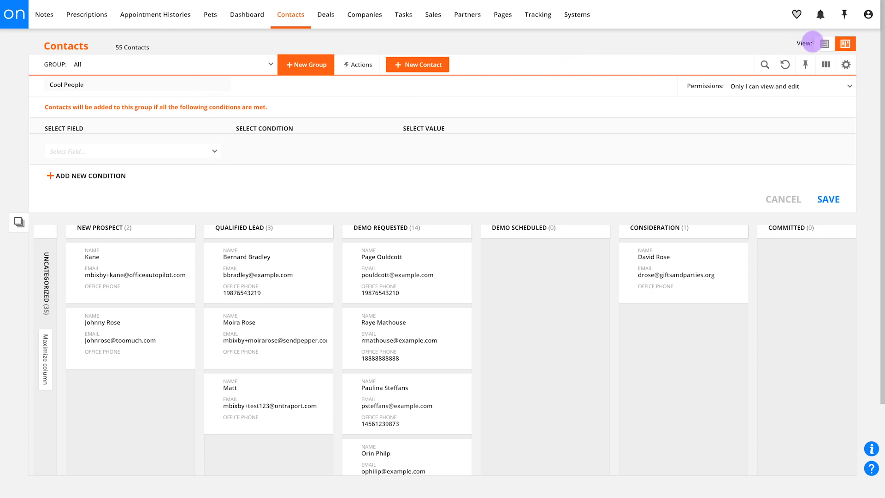
left_click(828, 199)
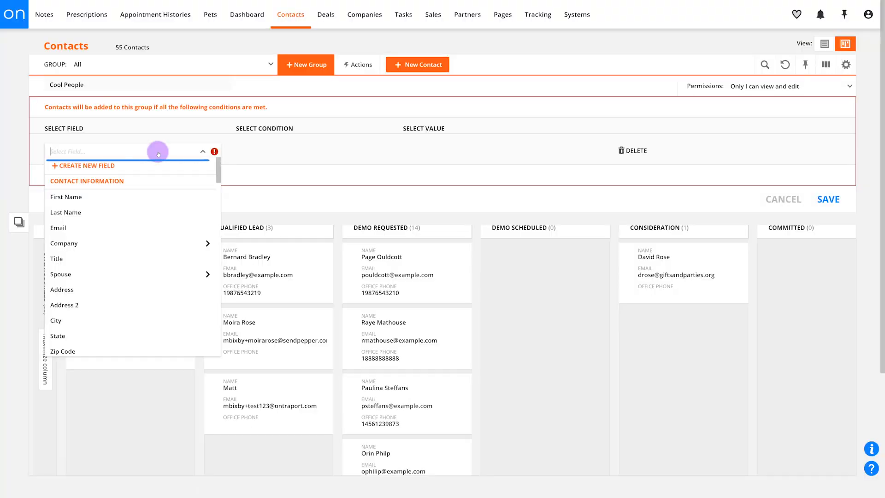
- Define the group's first condition as City Equal To Pasadena or Dayton
type("city")
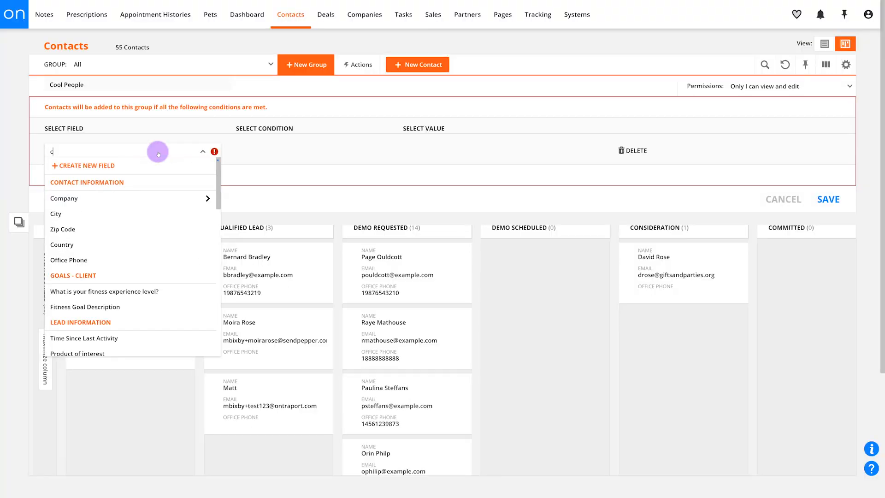
left_click(168, 194)
left_click(300, 147)
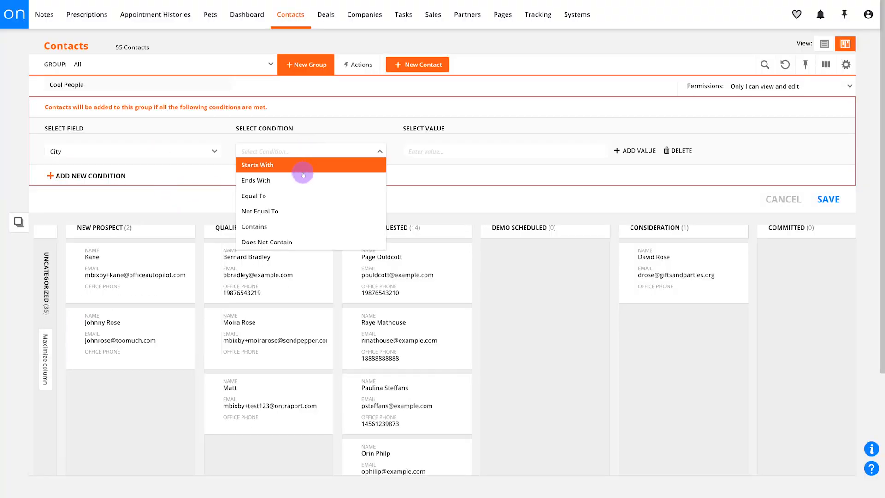
left_click(299, 199)
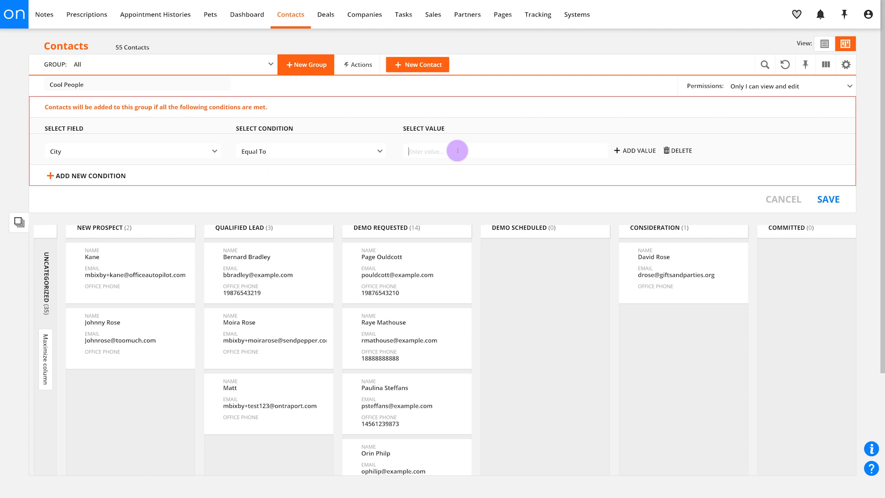
type("Pasadena")
left_click(628, 150)
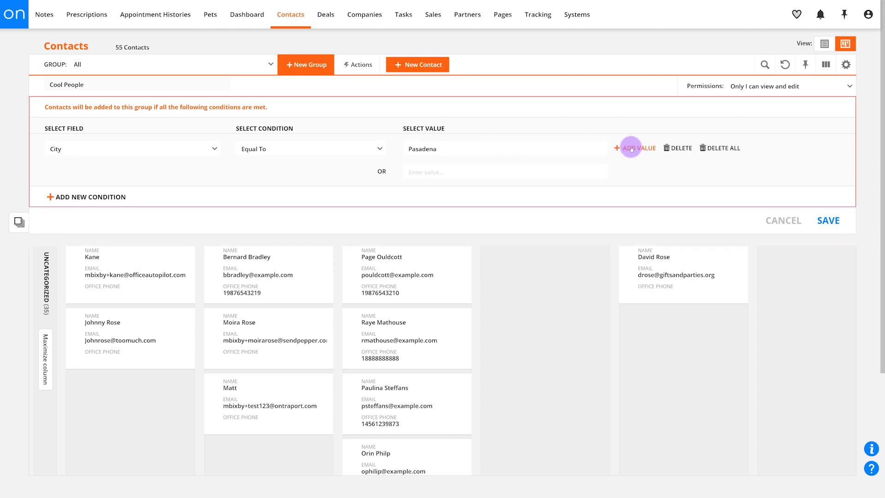
type("Dayton")
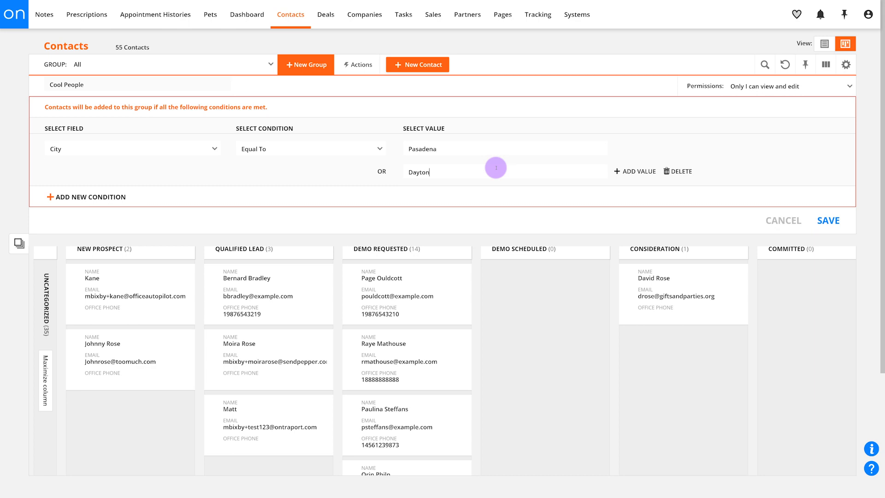
- Add a second required condition to the group: Products Purchased Contains Standard Veterinary Visit
left_click(114, 197)
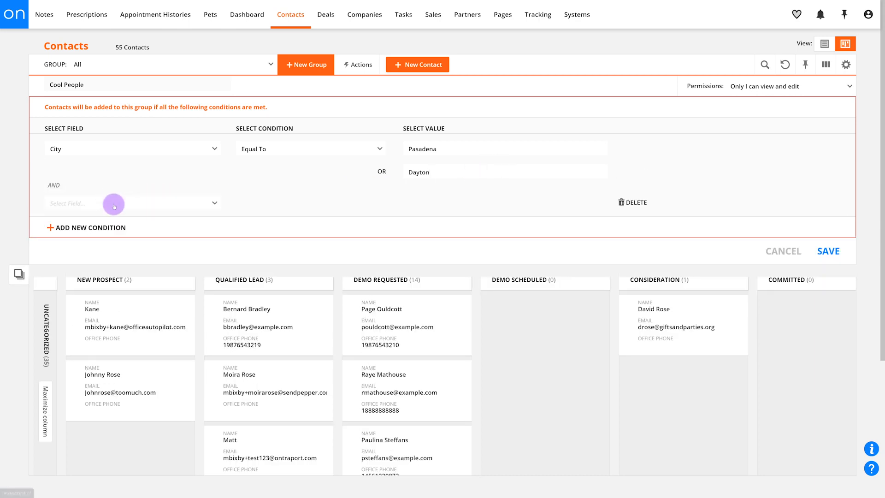
left_click(113, 203)
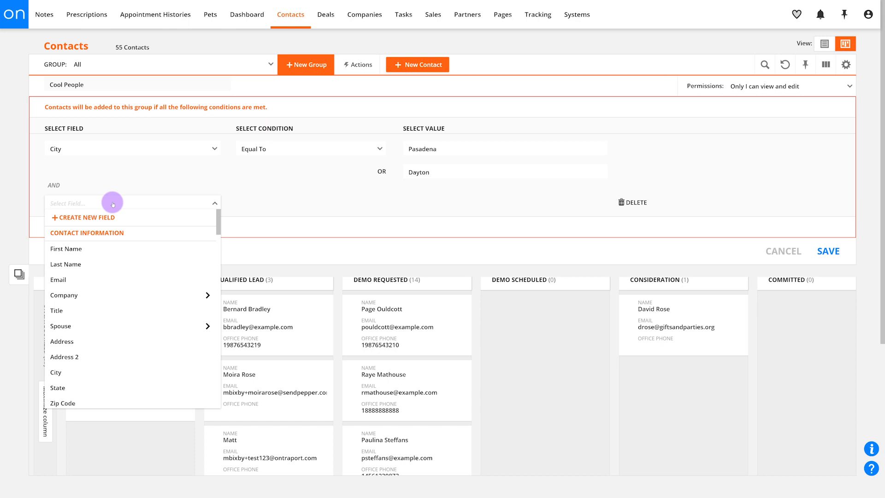
type("p")
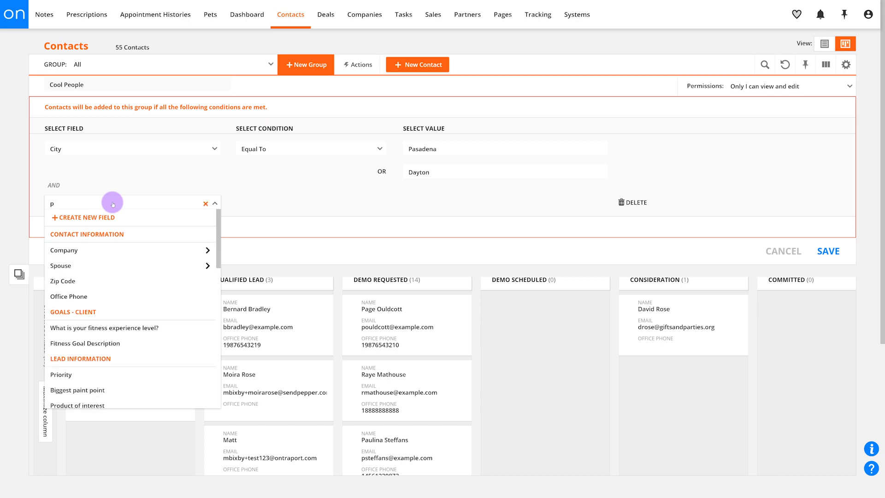
type("rod")
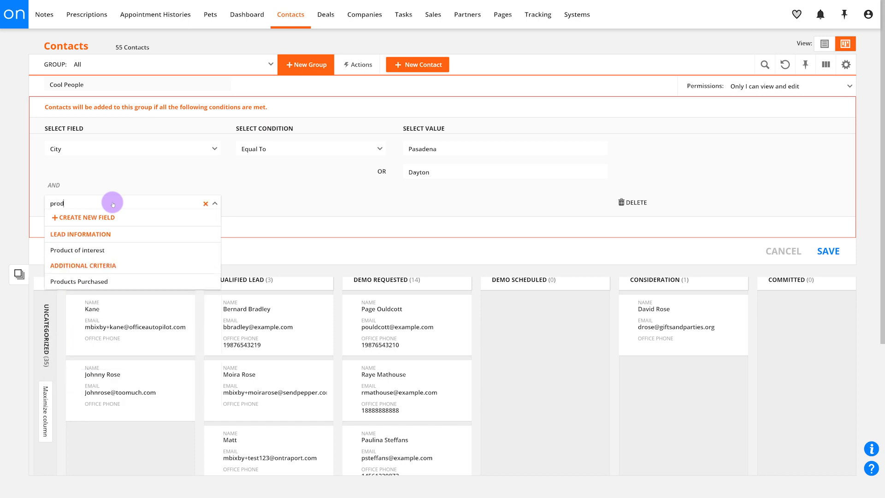
left_click(109, 283)
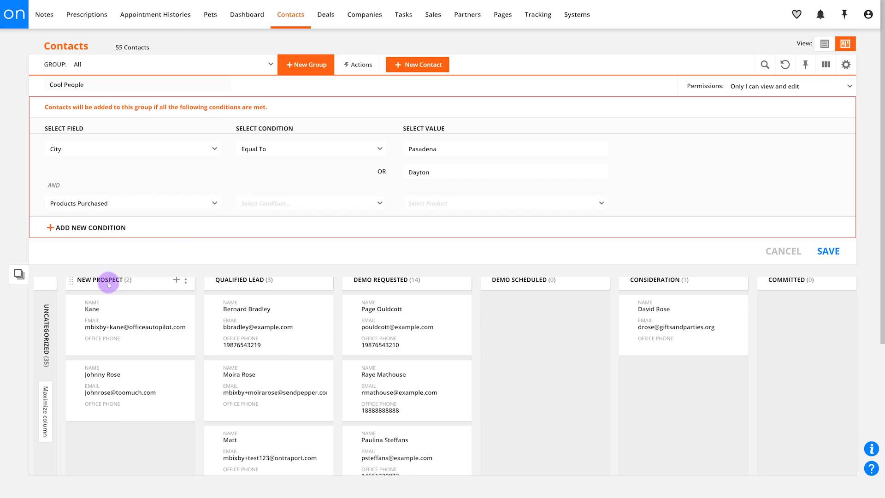
left_click(291, 203)
left_click(287, 214)
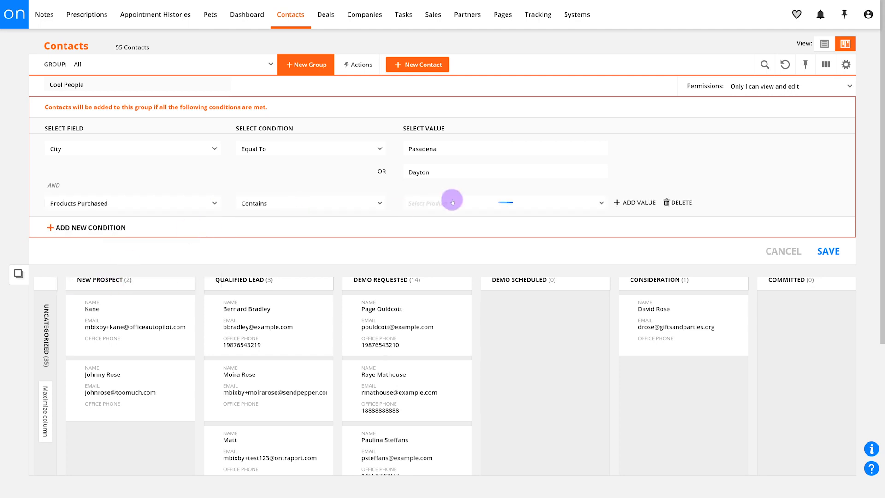
left_click(451, 202)
type("sta")
left_click(458, 249)
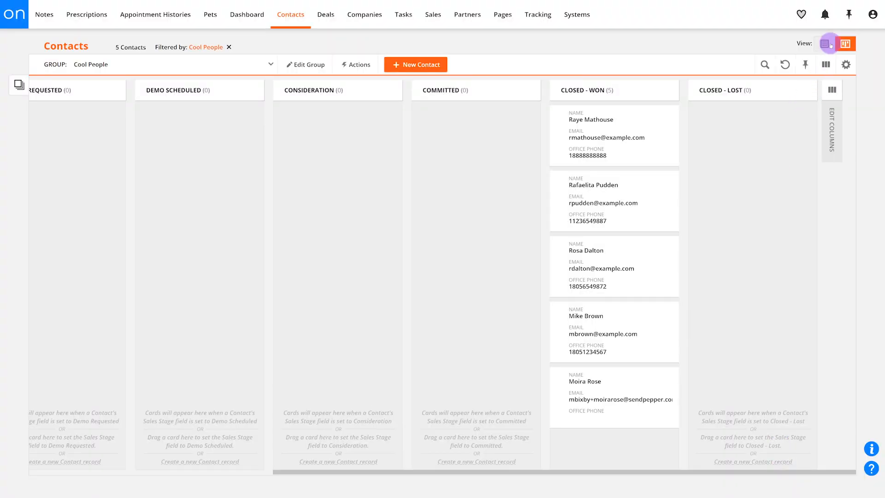
- Show the Cool People group as a list and set its permissions to "Everyone can view and edit"
left_click(825, 43)
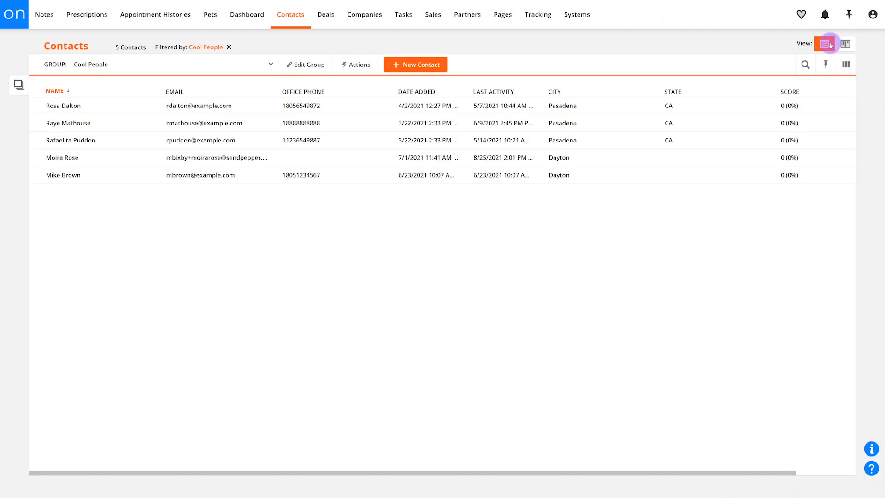
left_click(318, 65)
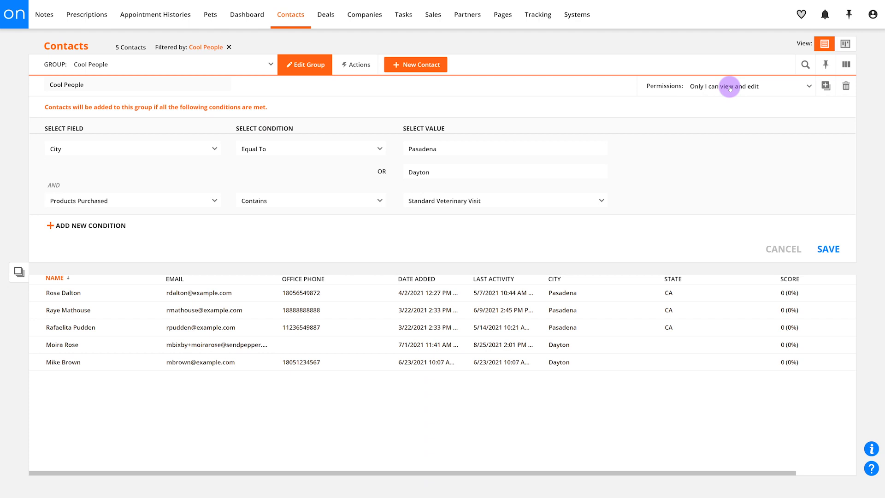
left_click(730, 89)
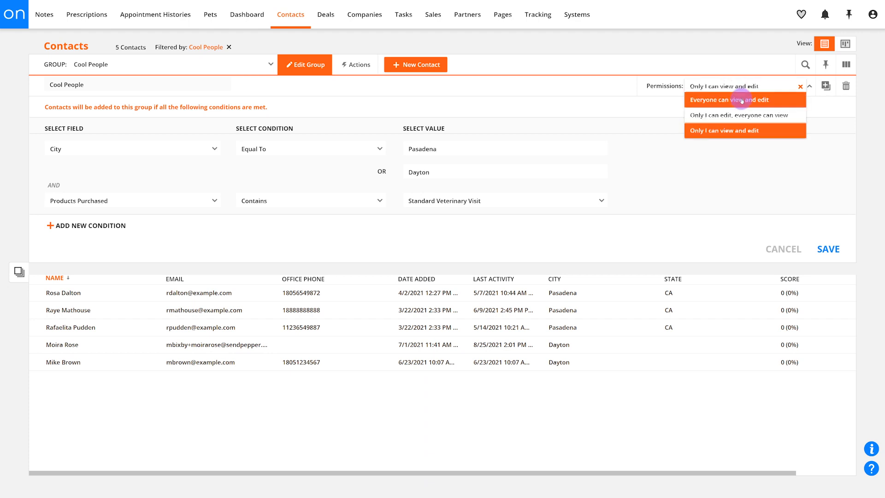
left_click(738, 100)
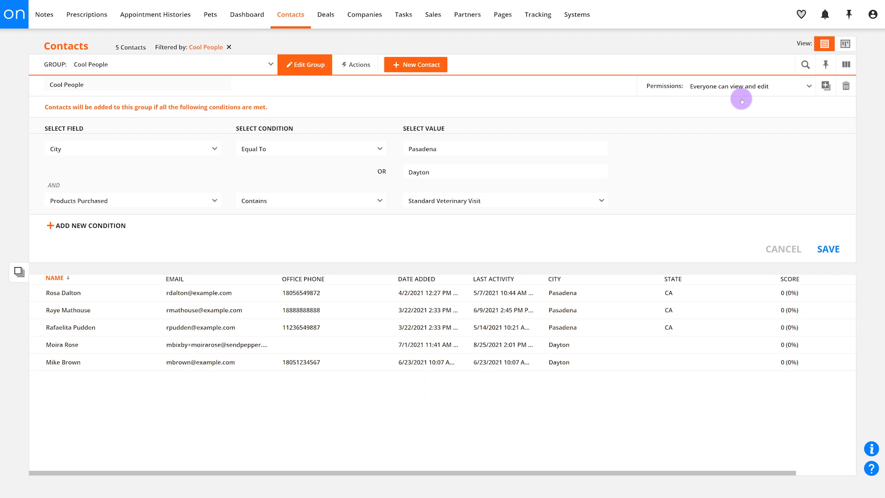
- Set the group's permissions to "Only I can edit, everyone can view" and save the group
left_click(736, 86)
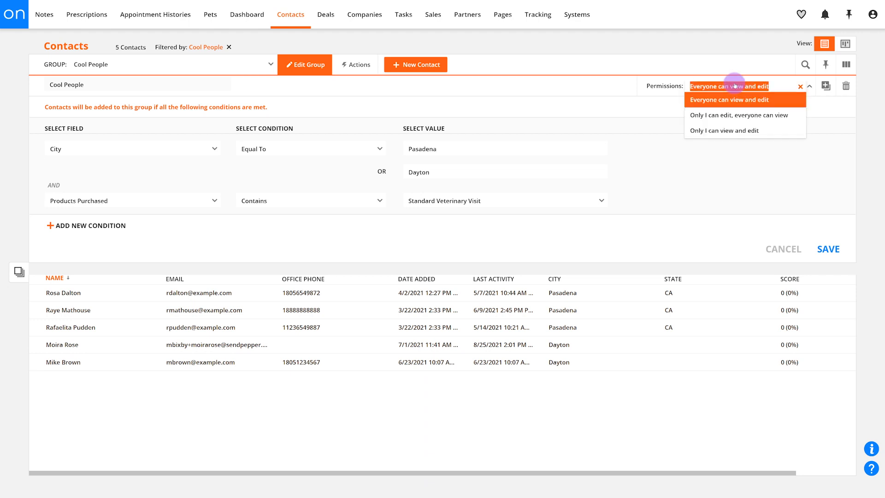
left_click(753, 117)
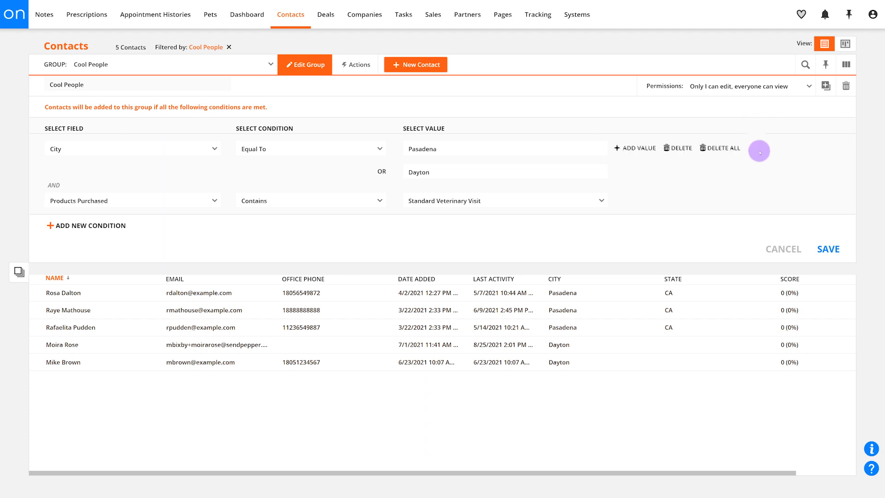
left_click(828, 249)
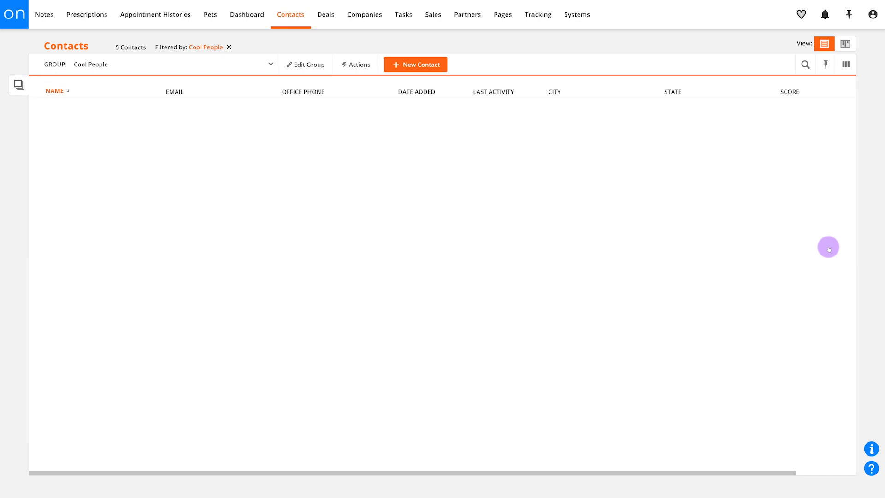